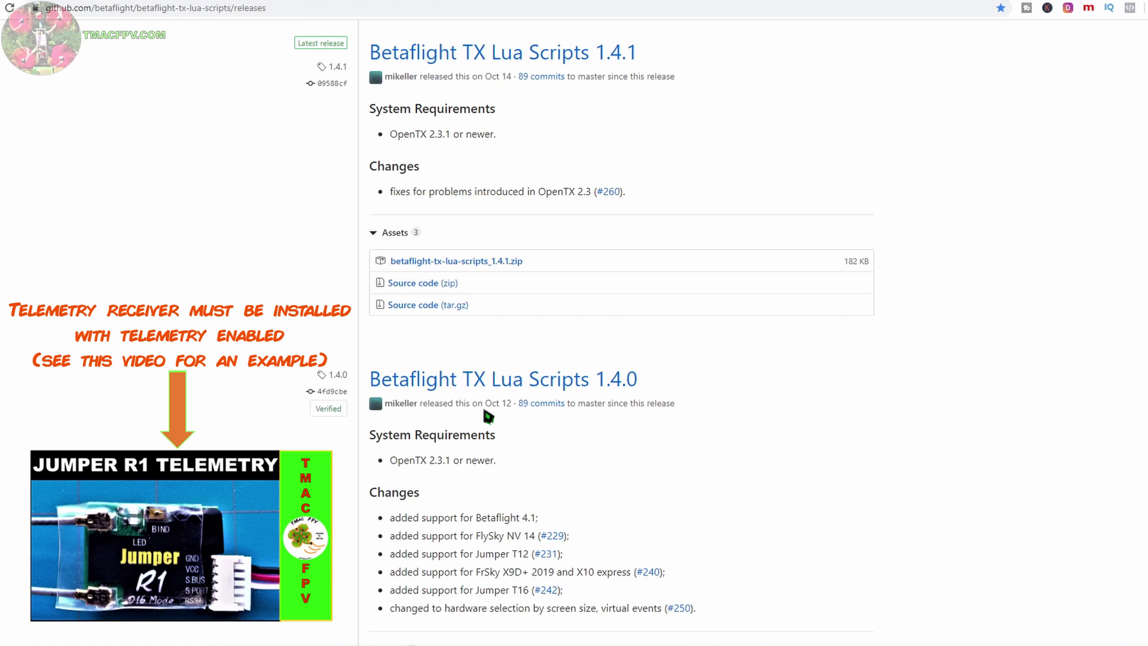
Open the Betaflight TX Lua Scripts 1.4.1 release page on GitHub.
left_click(626, 64)
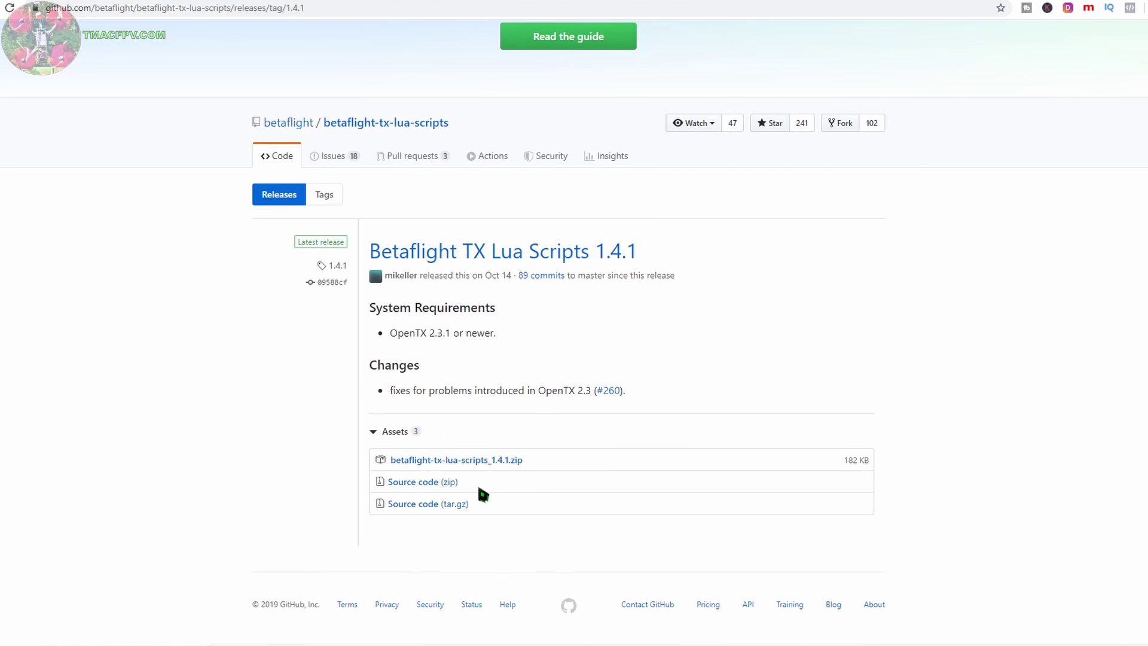
Download the 1.4.1 scripts zip and paste it into the LUA SCRIPTS folder.
left_click(499, 462)
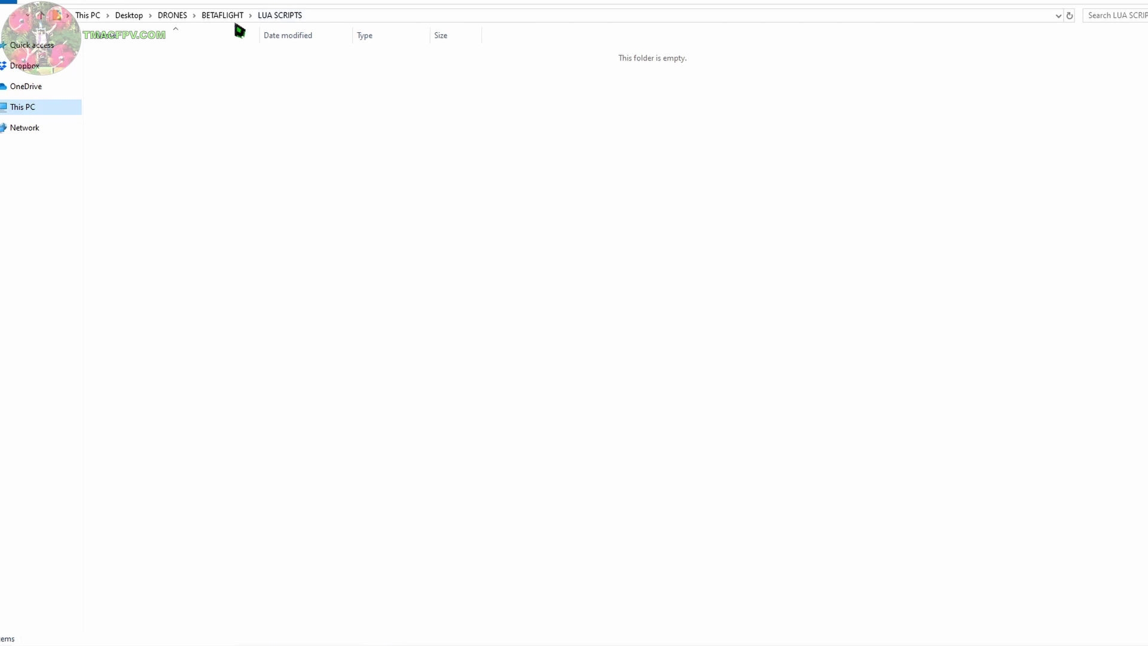
right_click(236, 121)
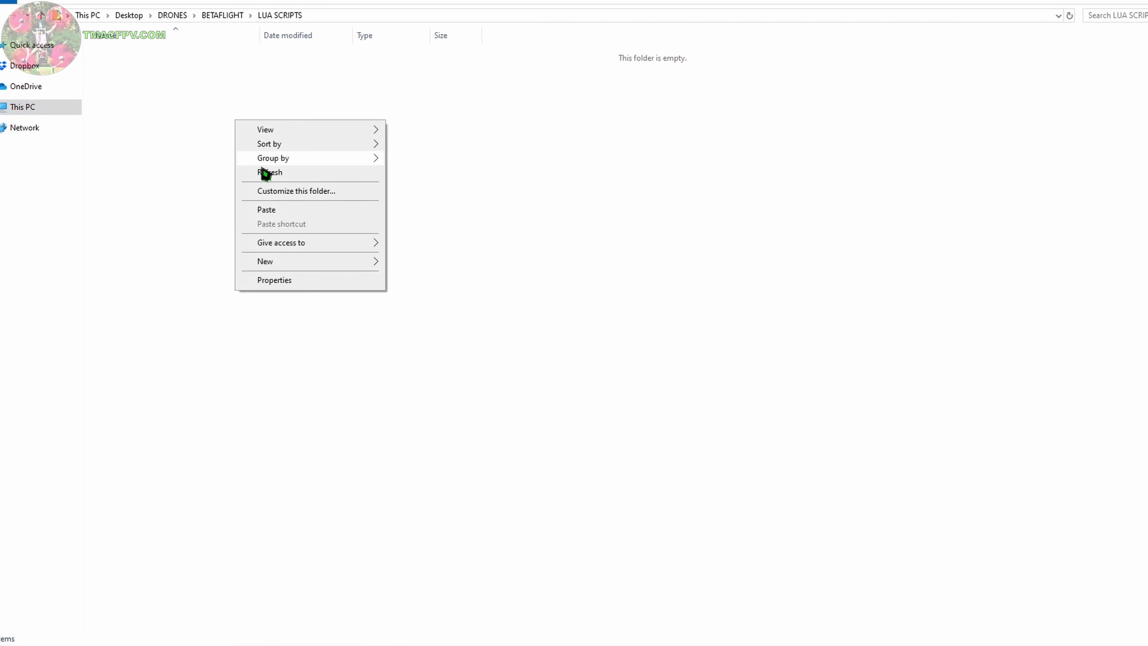
left_click(278, 212)
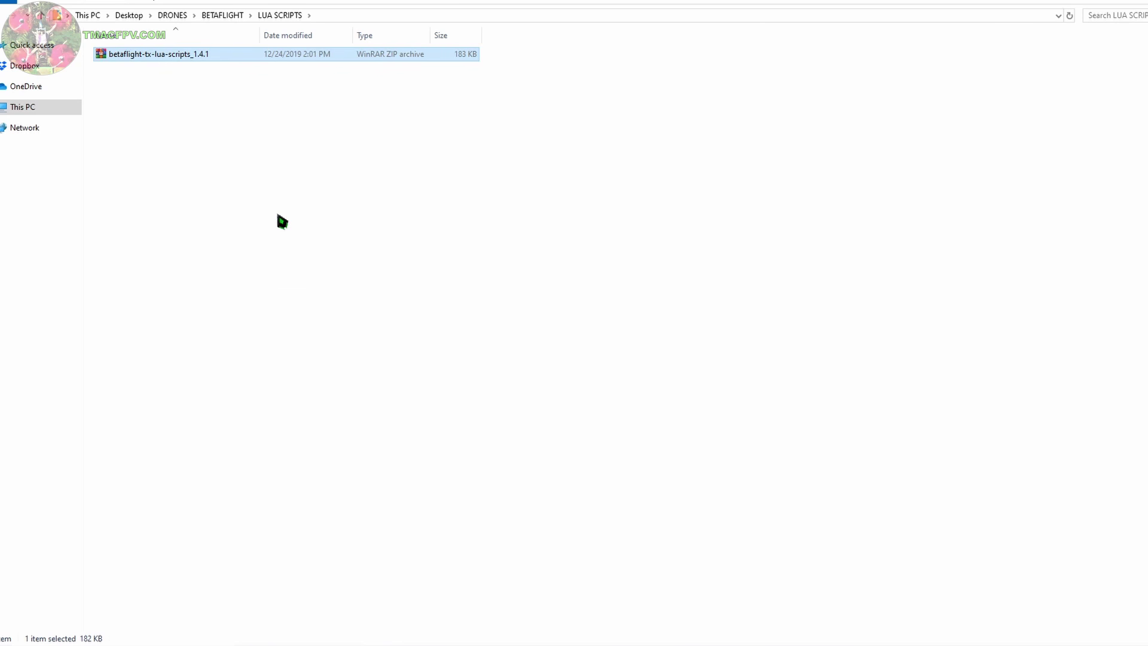
left_click(278, 217)
Extract the zip into LUA SCRIPTS and pick out the resulting obj folder.
right_click(201, 61)
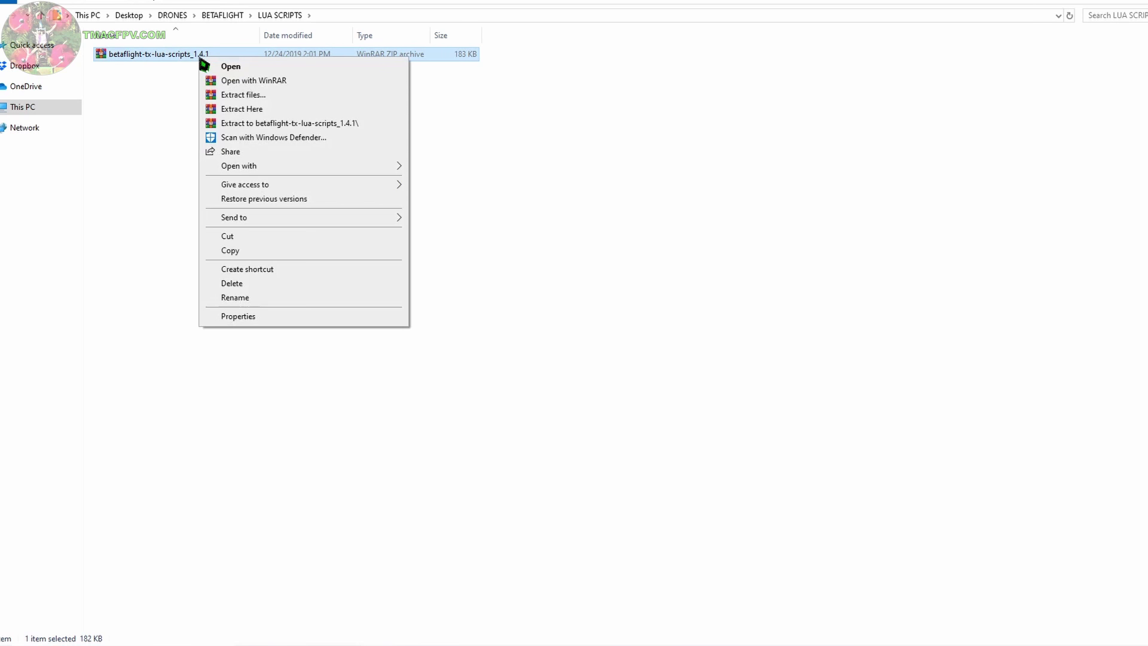
left_click(237, 108)
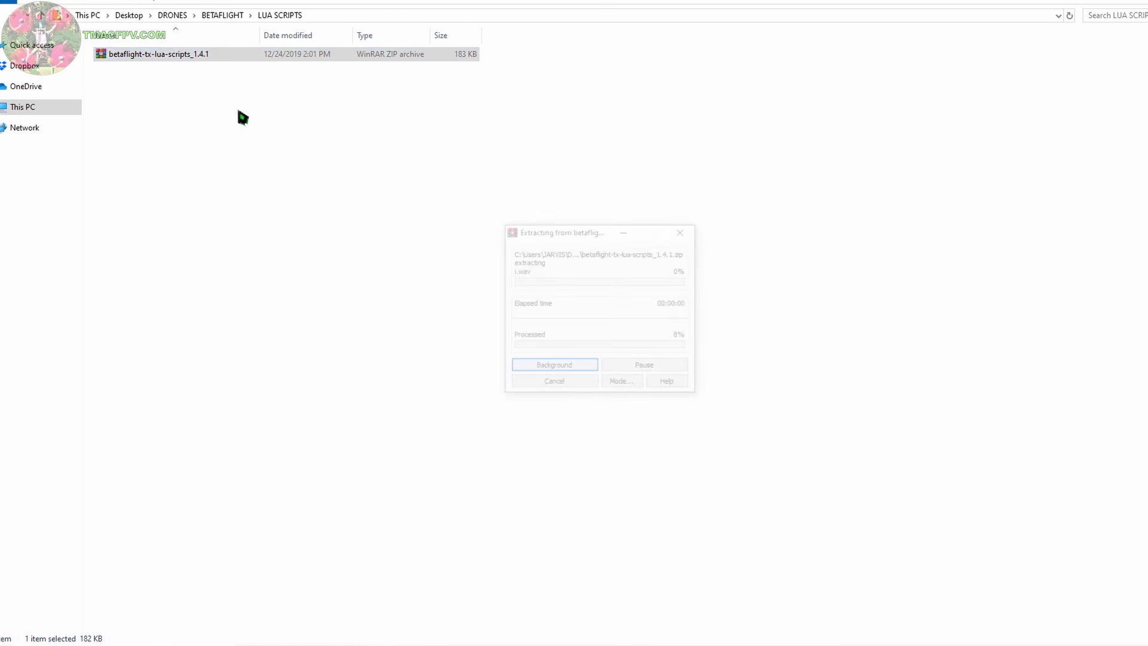
left_click(119, 58)
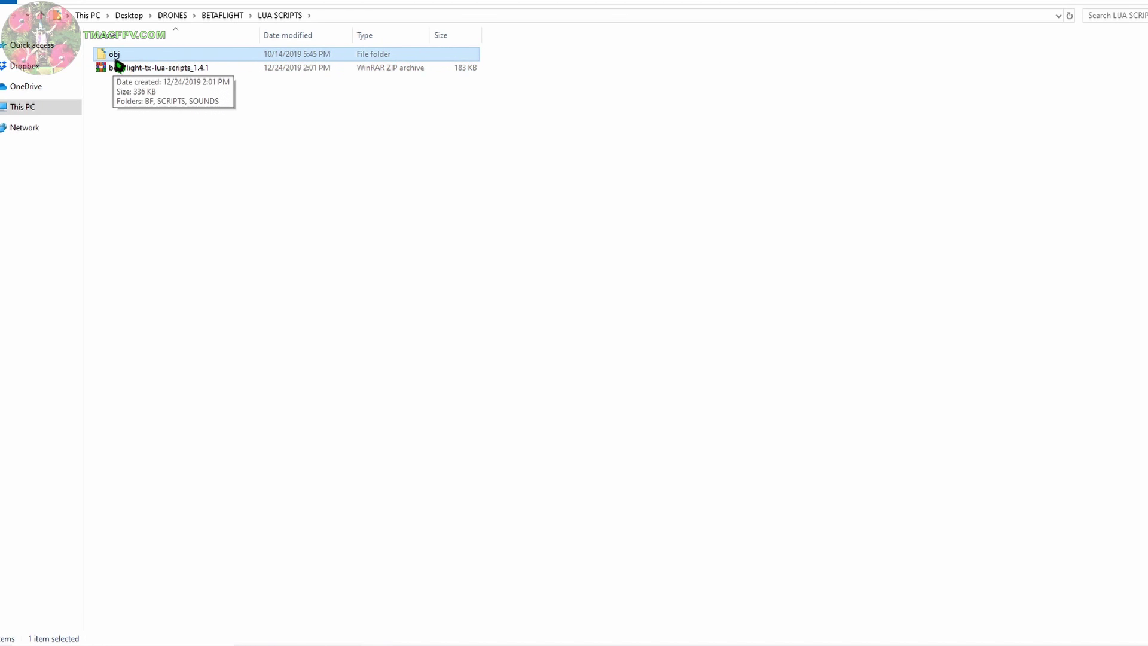
double_click(116, 61)
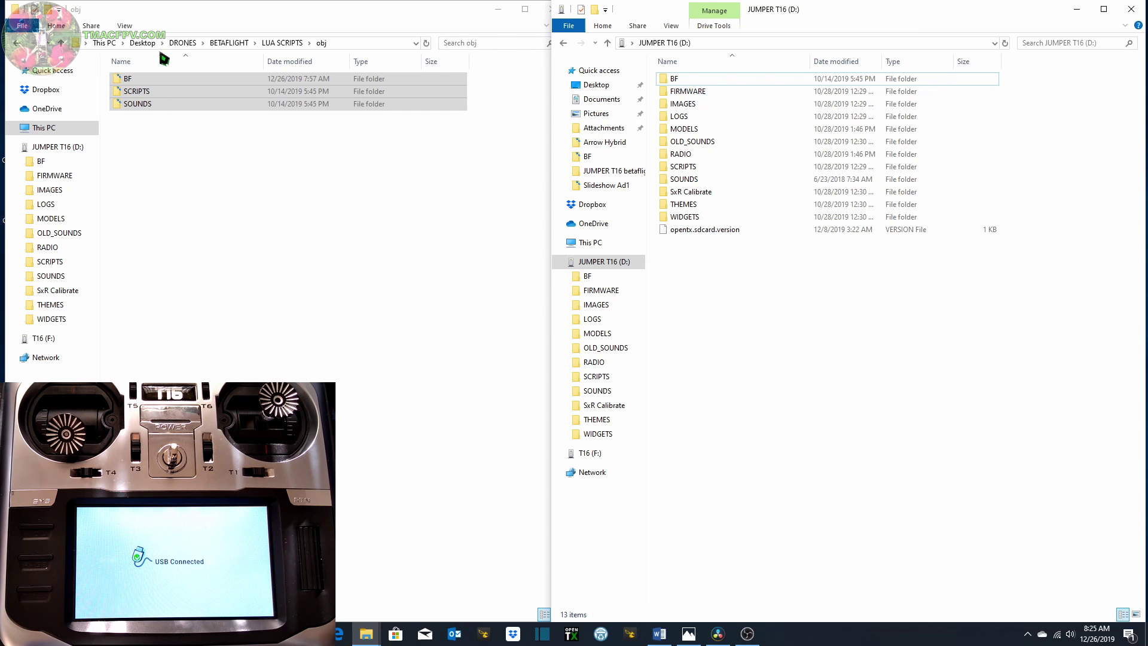
Reopen obj from LUA SCRIPTS and select the BF, SCRIPTS and SOUNDS folders together.
left_click(274, 43)
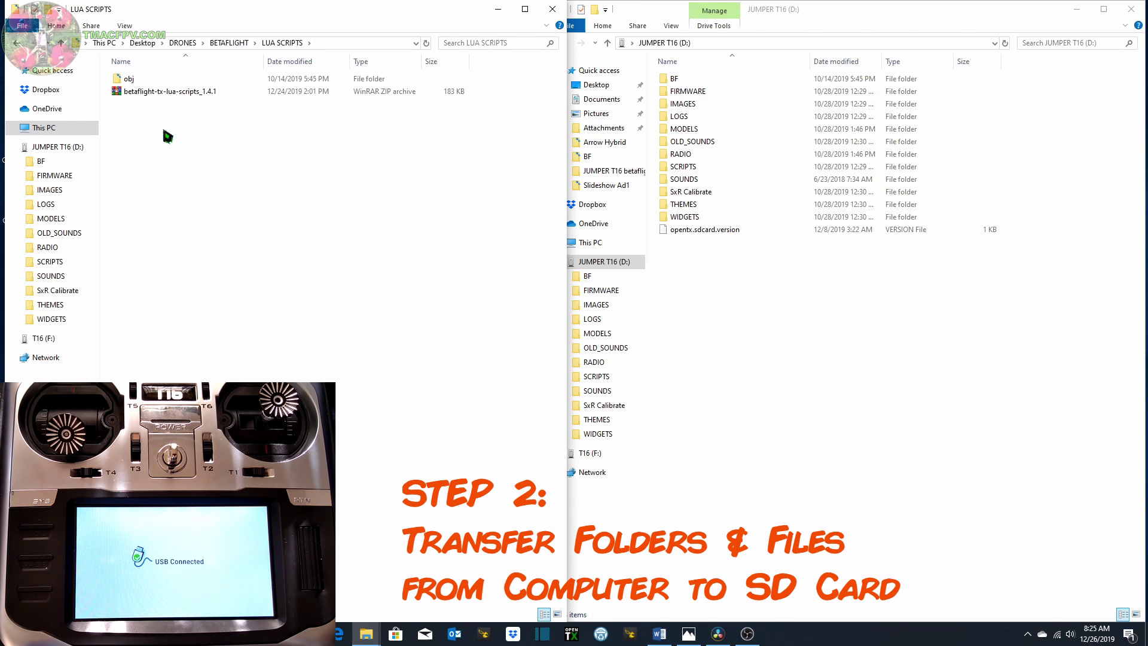
mouse_move(170, 91)
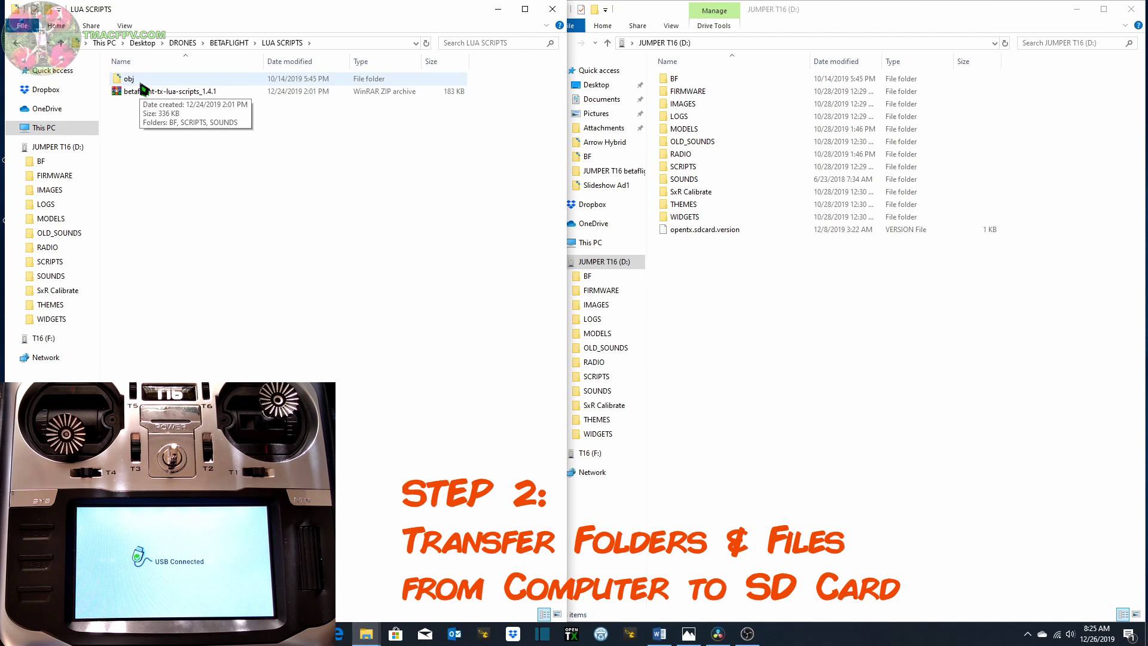
double_click(135, 80)
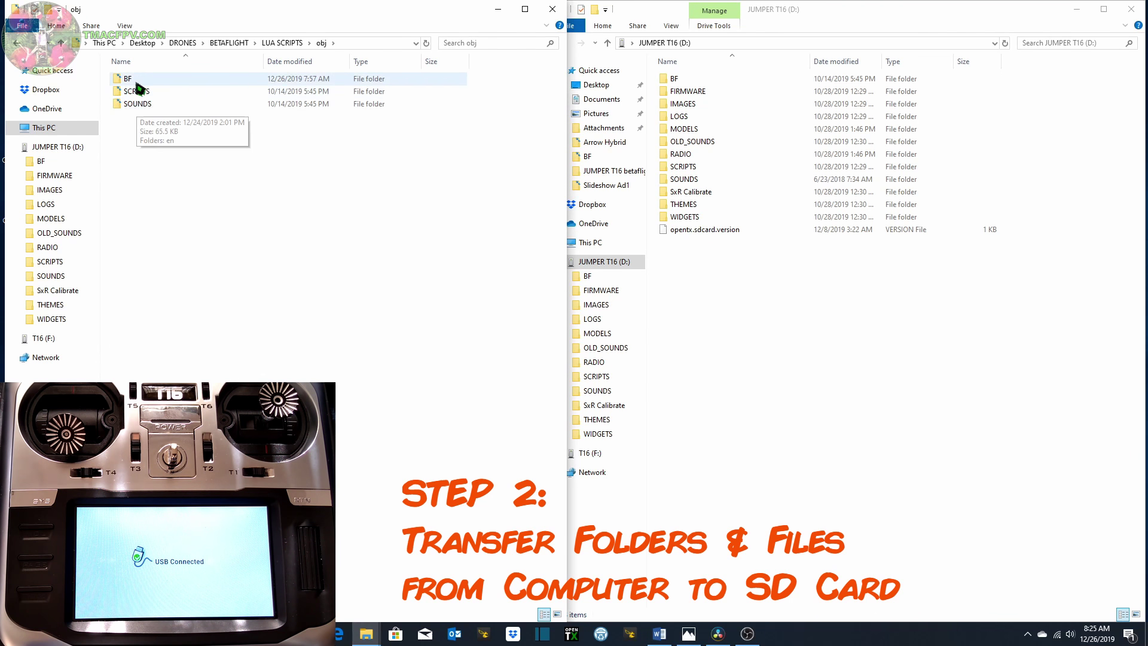
left_click(139, 80)
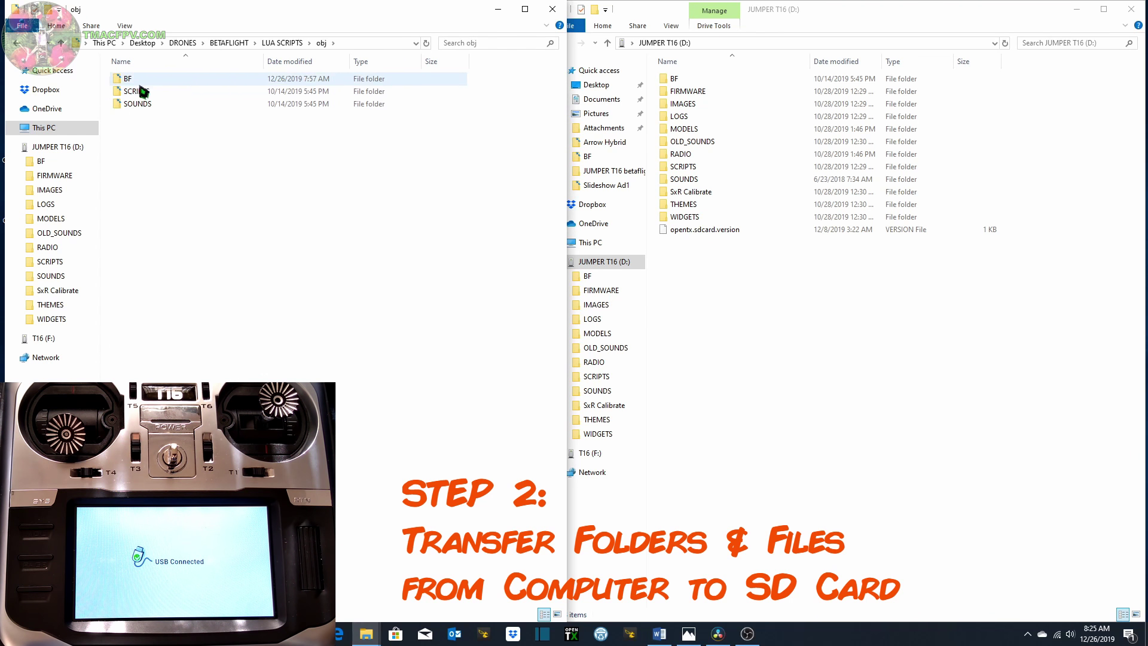
left_click(143, 92)
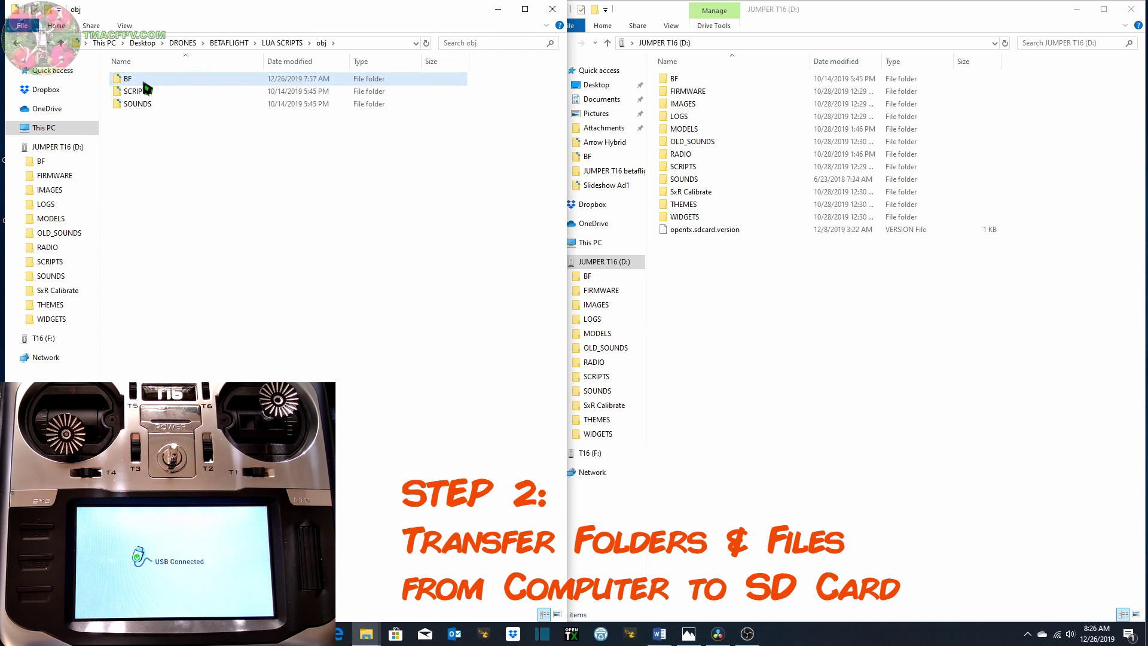
left_click(144, 81)
left_click(141, 107, "shift")
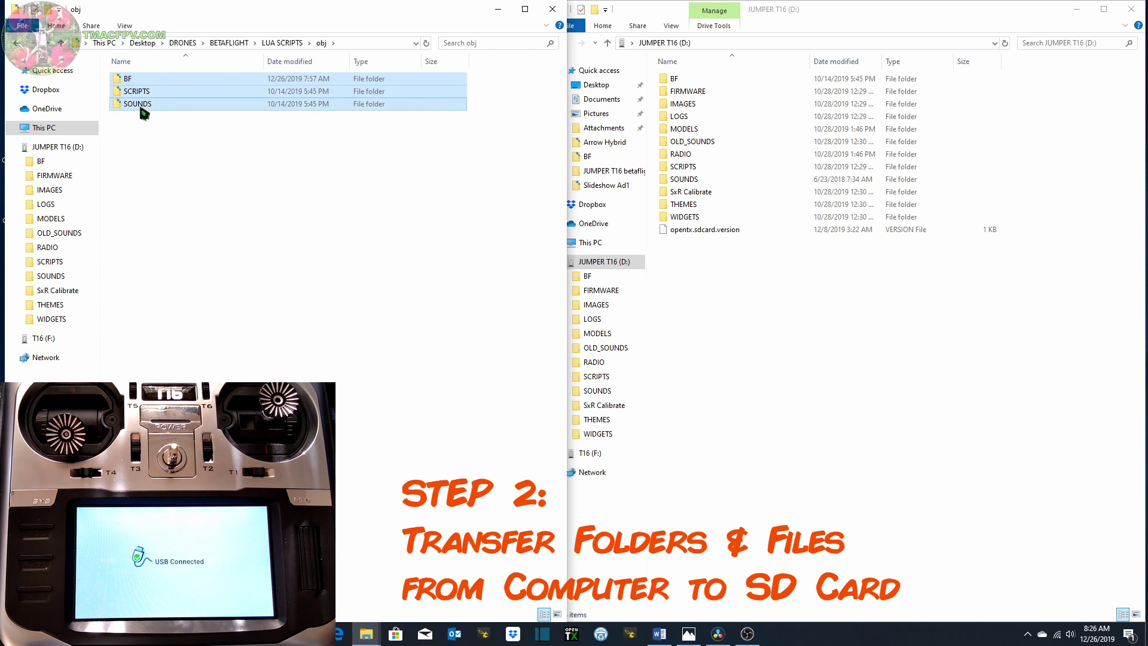
Copy BF, SCRIPTS and SOUNDS to the JUMPER T16 SD card, overwriting same-named files.
right_click(143, 105)
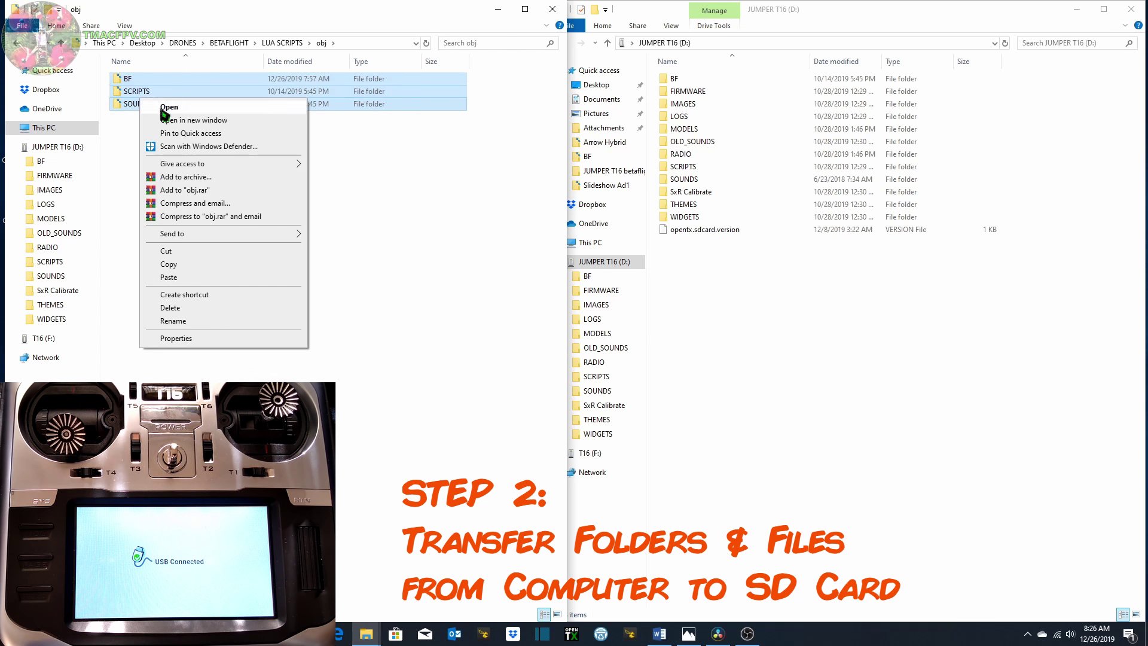
left_click(169, 265)
left_click(781, 366)
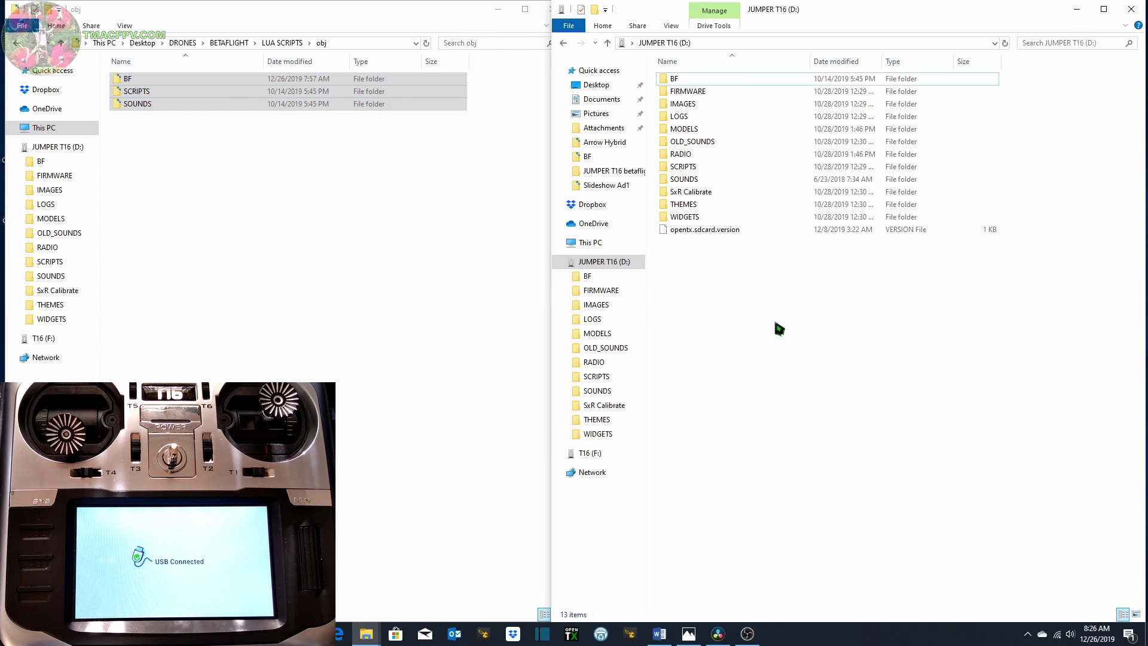
right_click(770, 307)
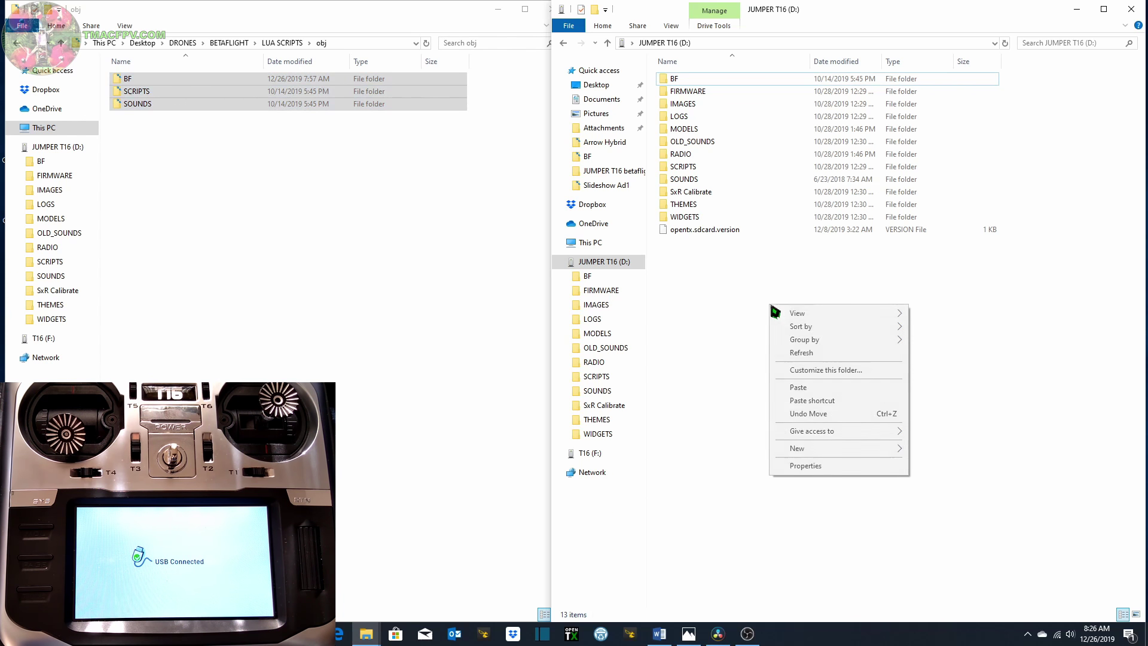
left_click(798, 387)
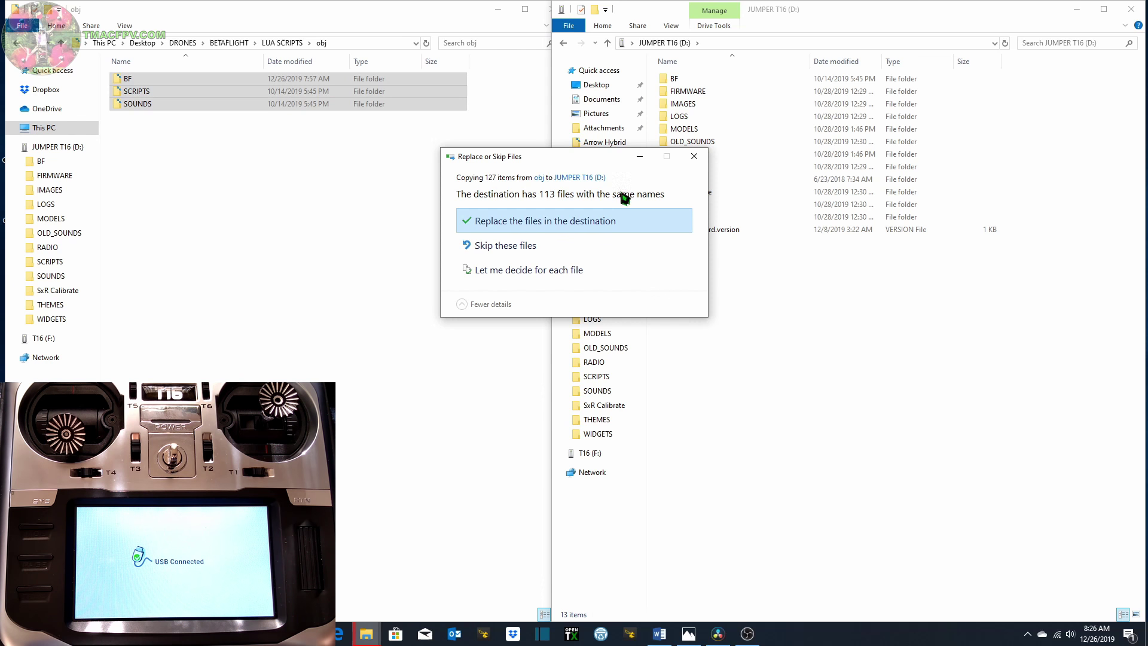
left_click(572, 230)
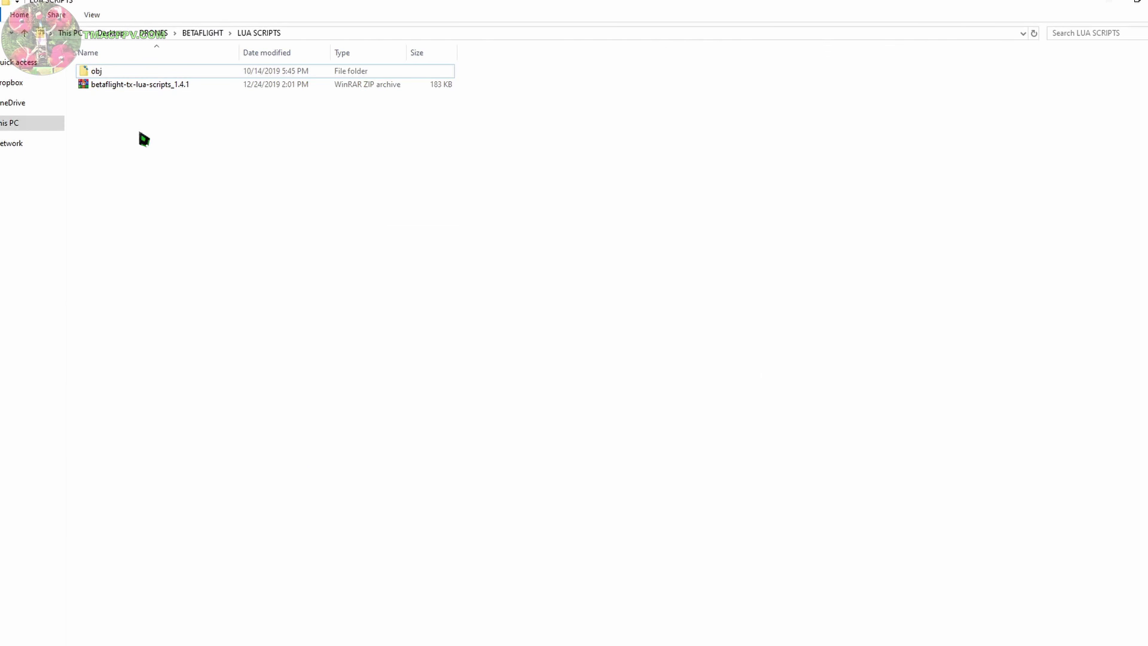
Open the obj folder, then go back up to LUA SCRIPTS.
double_click(105, 72)
key("BackSpace")
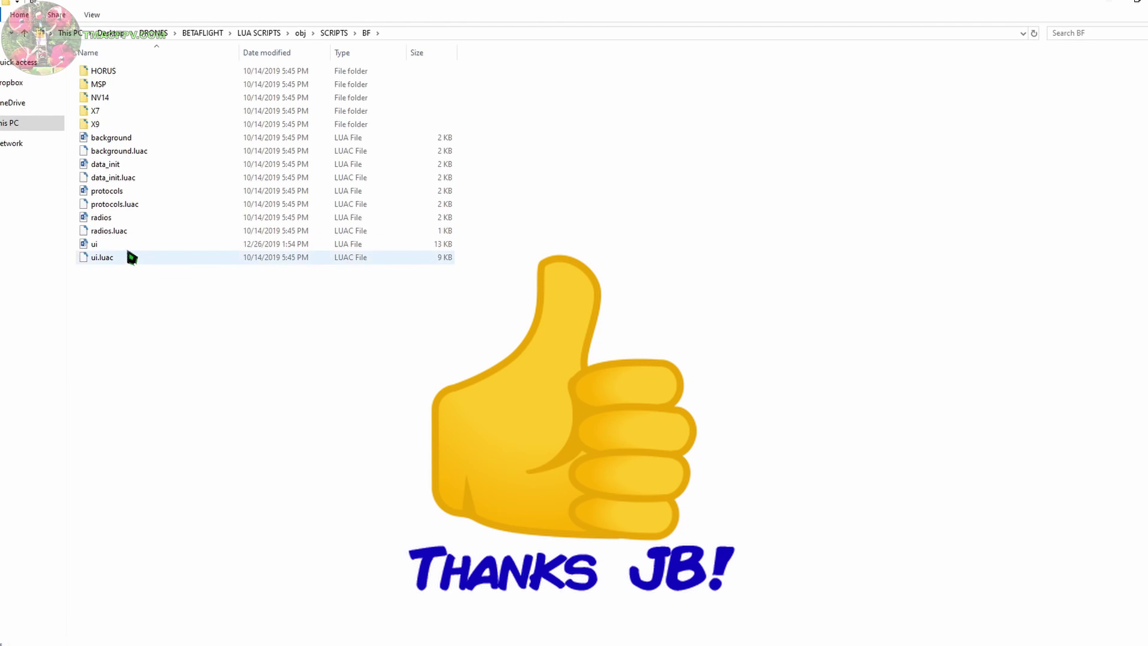
Open ui.lua in LuaEdit 2012, set local currentPage = 0, then save and close it.
right_click(110, 245)
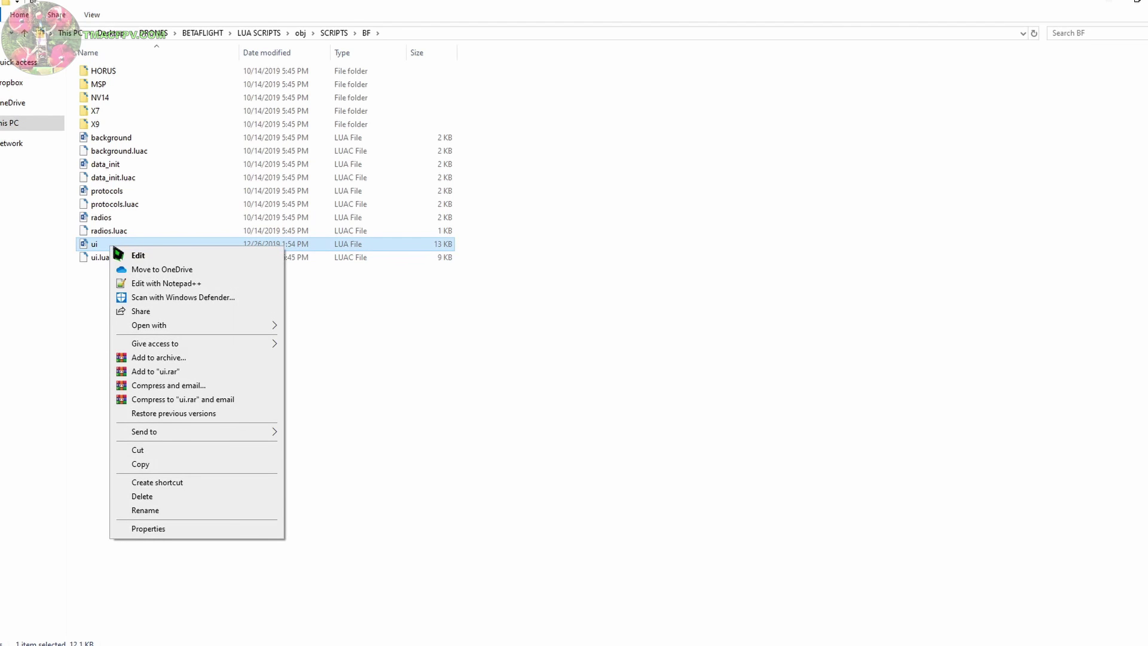
mouse_move(149, 326)
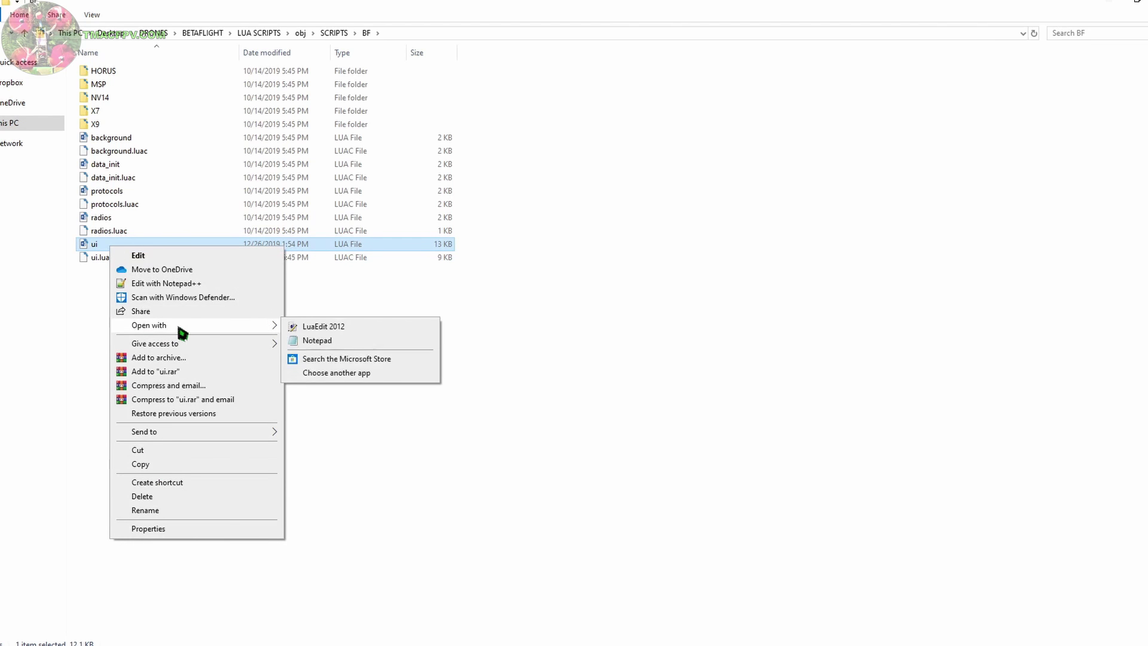
left_click(310, 327)
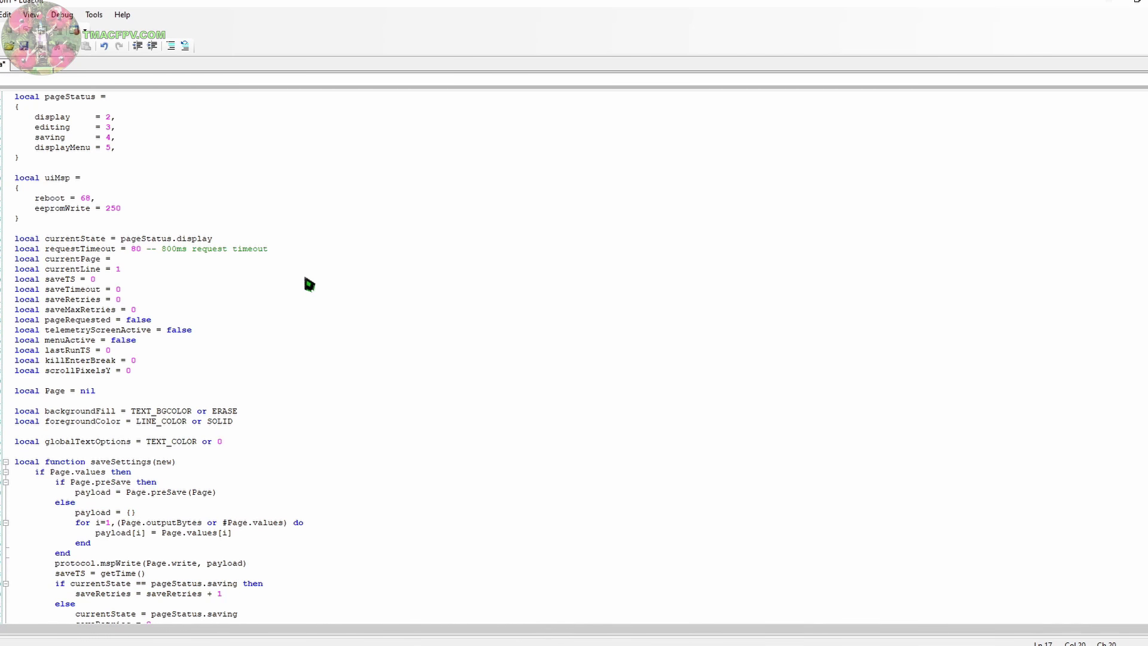
type("0")
key("Down")
key("Down")
key("Down")
left_click(13, 16)
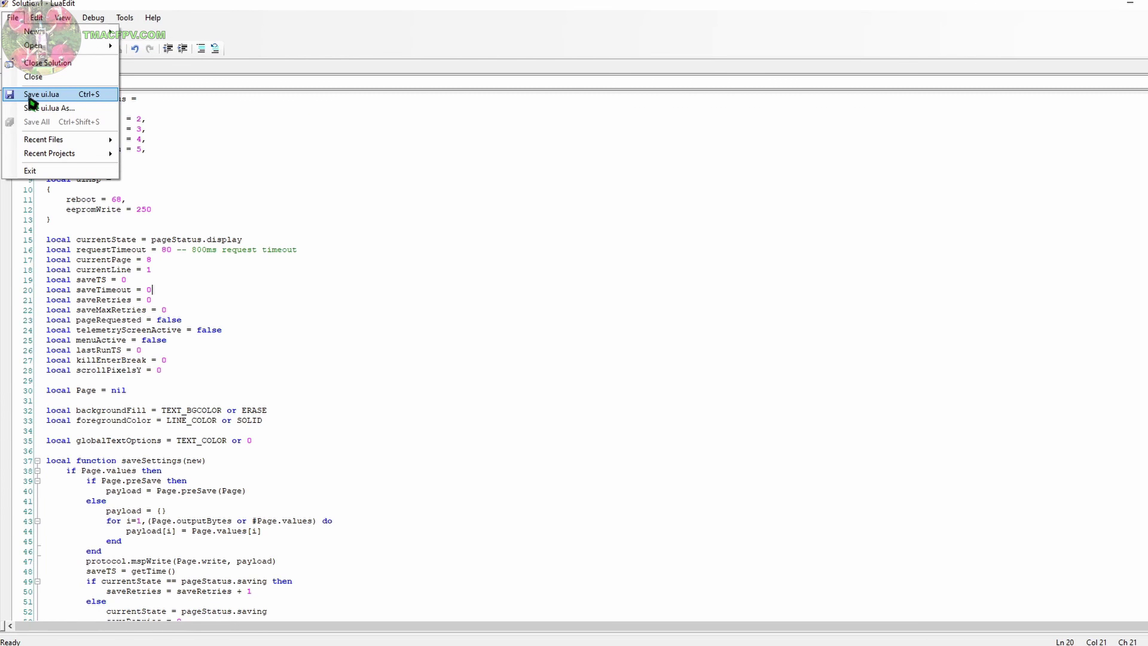
left_click(32, 95)
left_click(12, 18)
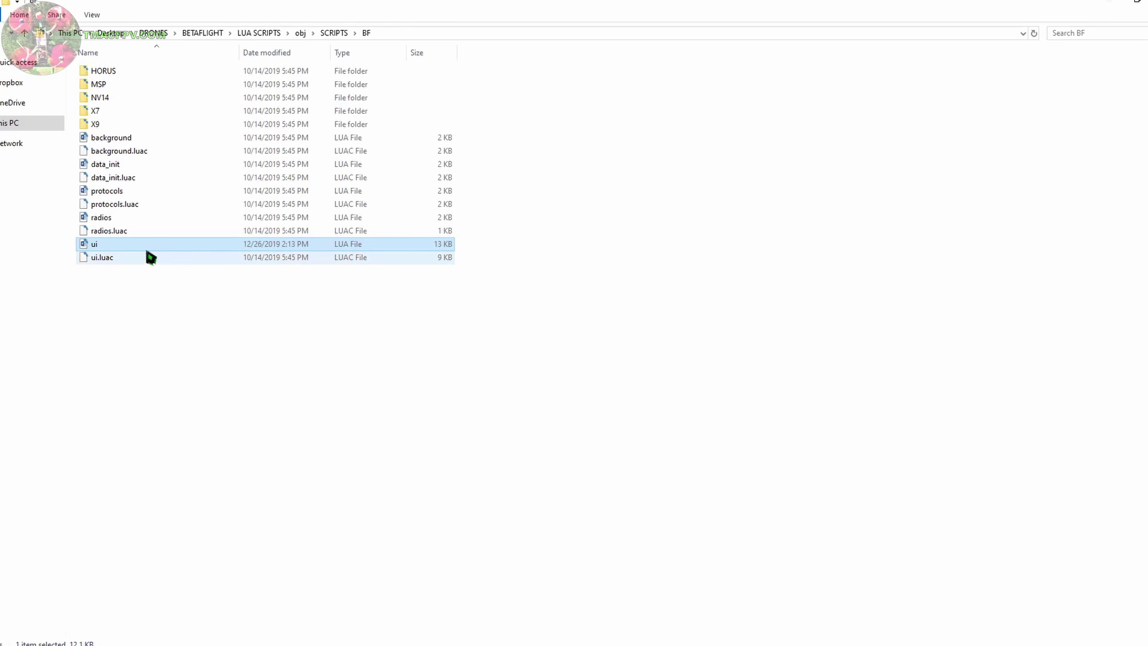
right_click(139, 245)
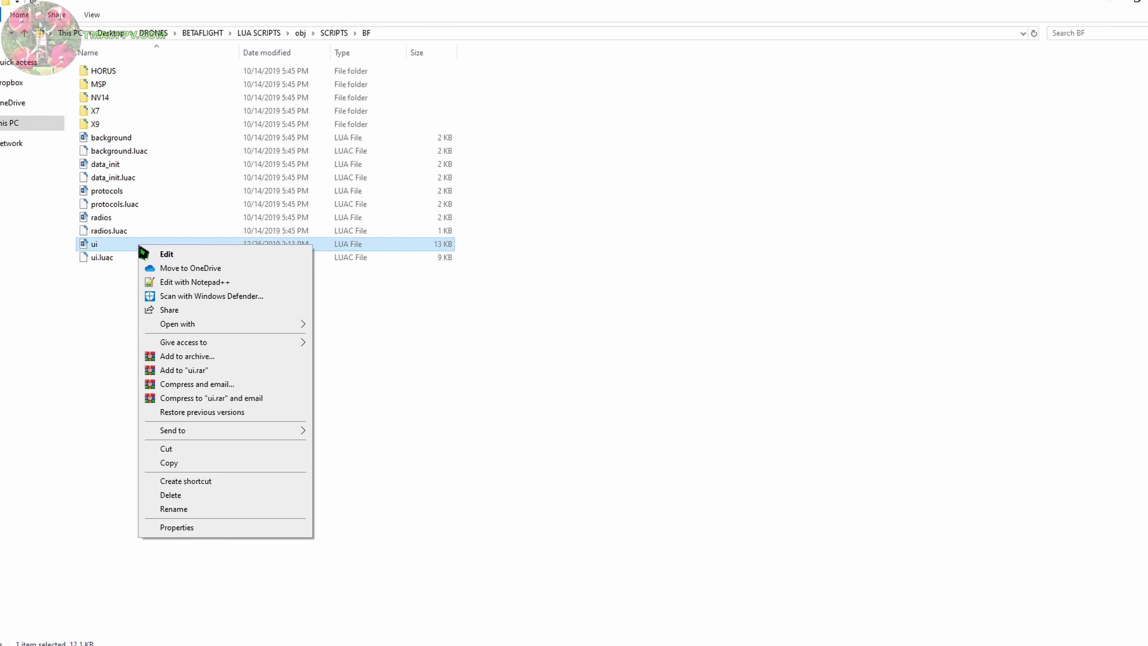
mouse_move(179, 324)
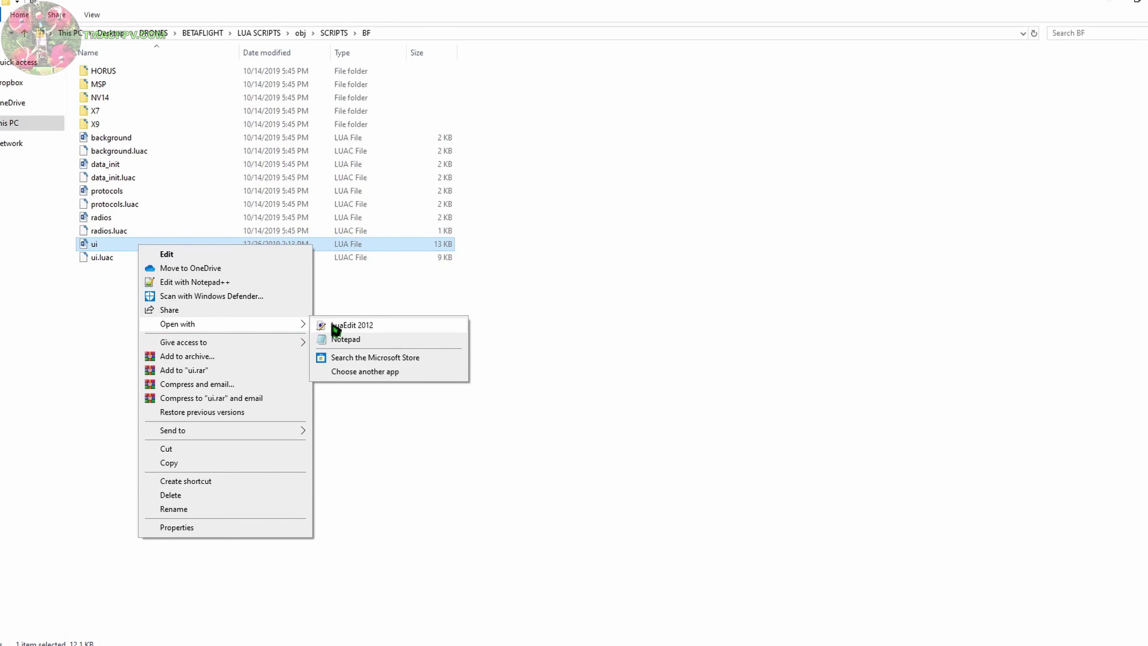
left_click(335, 326)
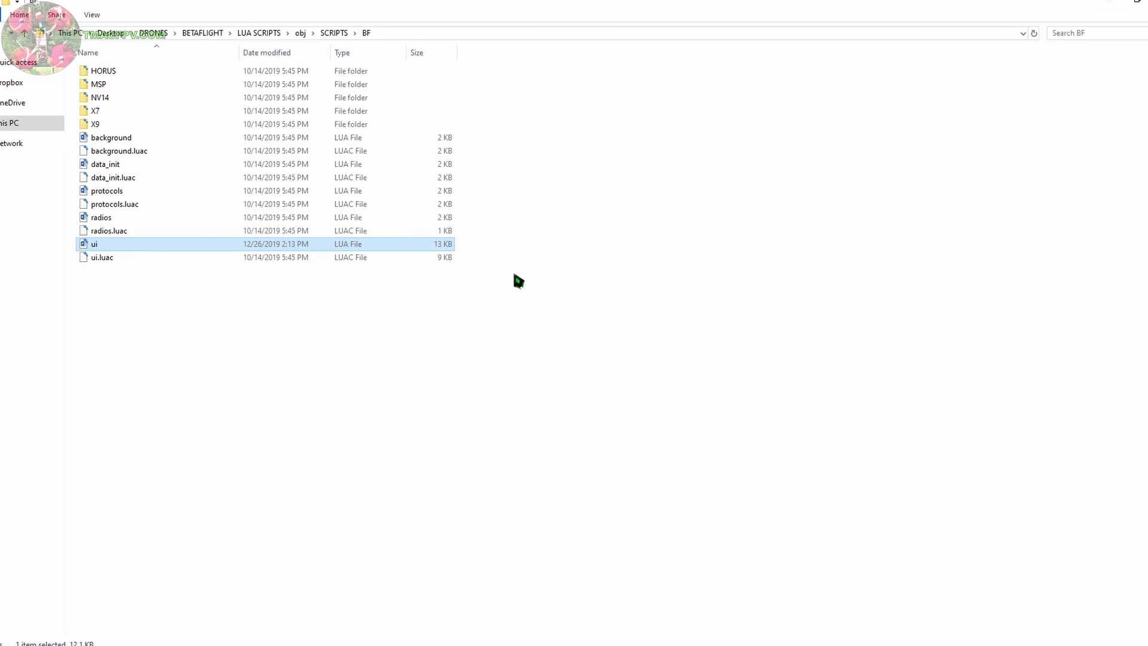
left_click(501, 271)
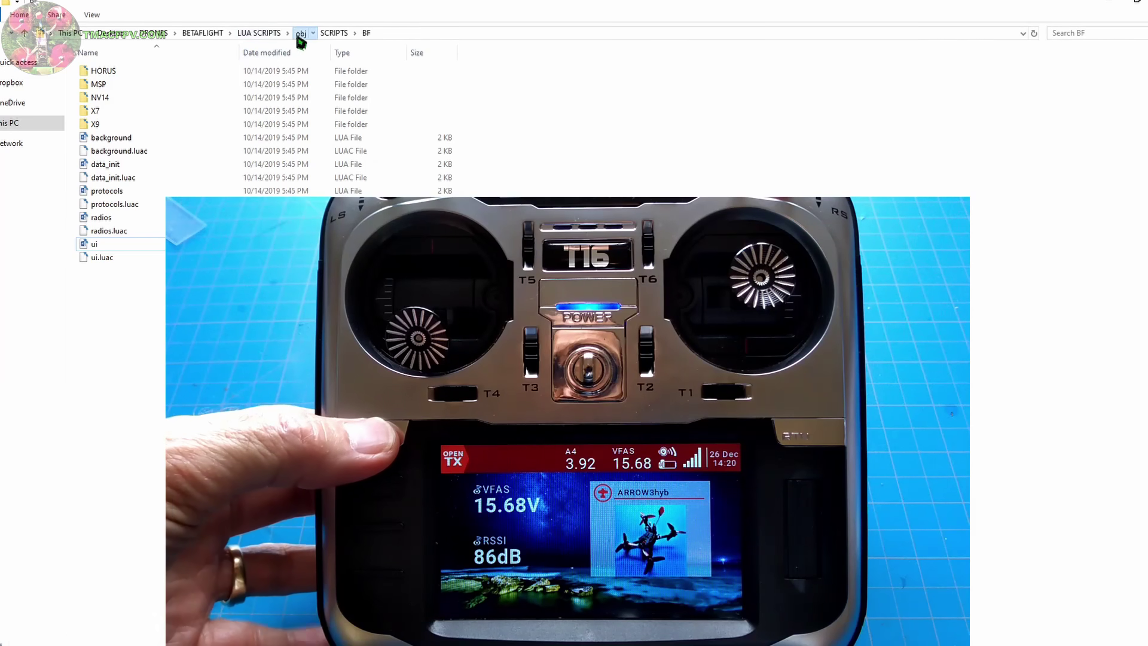
Go up to the obj folder and select BF, SCRIPTS and SOUNDS together.
left_click(300, 33)
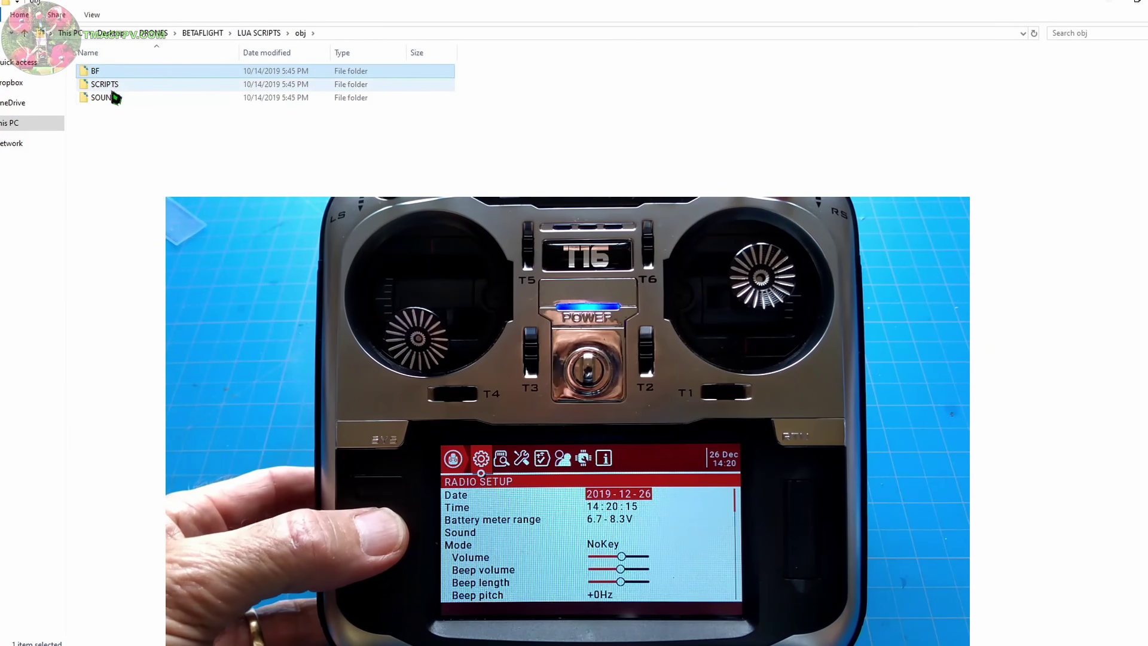
left_click(116, 99, "shift")
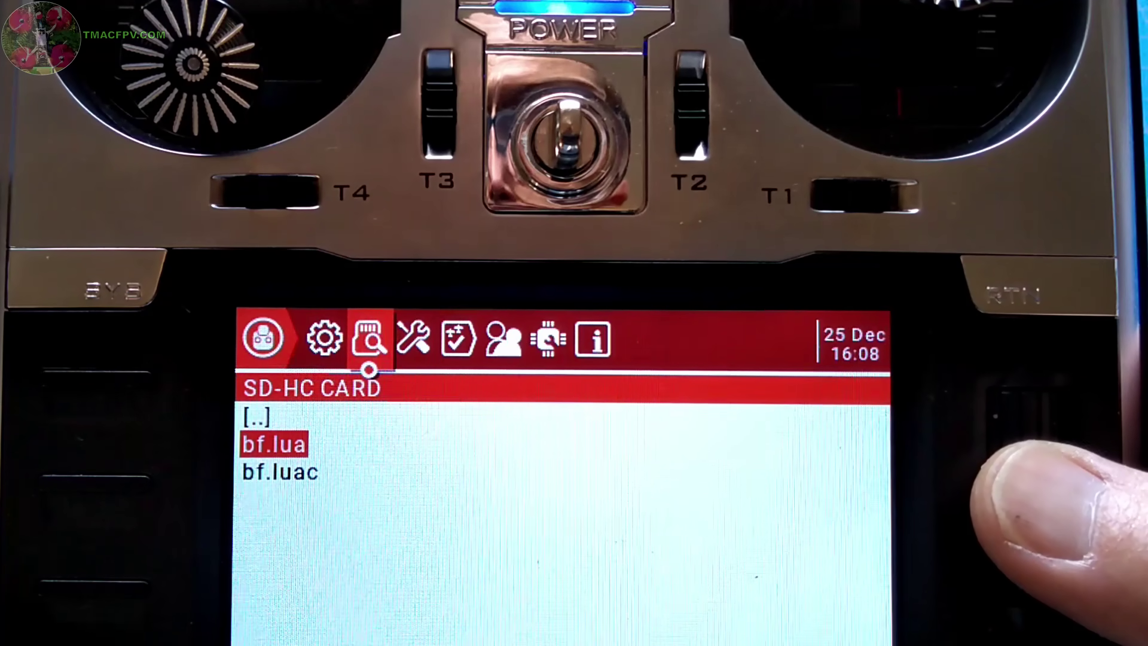
Execute bf.lua from its SD card action menu to start the Betaflight script.
key("Return")
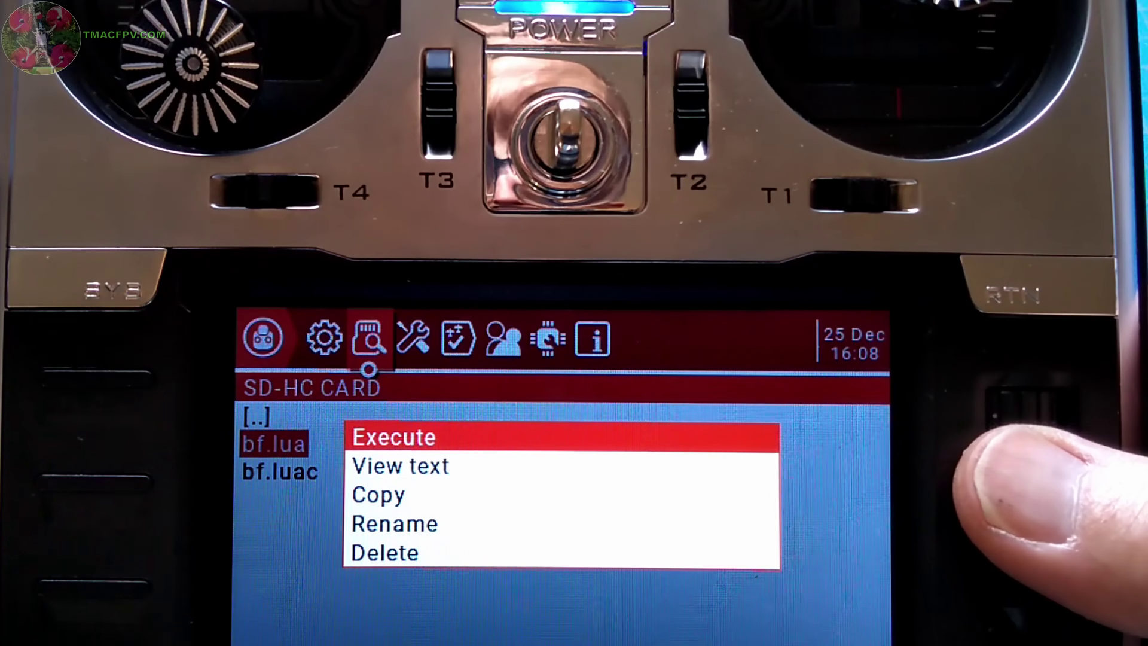
key("Return")
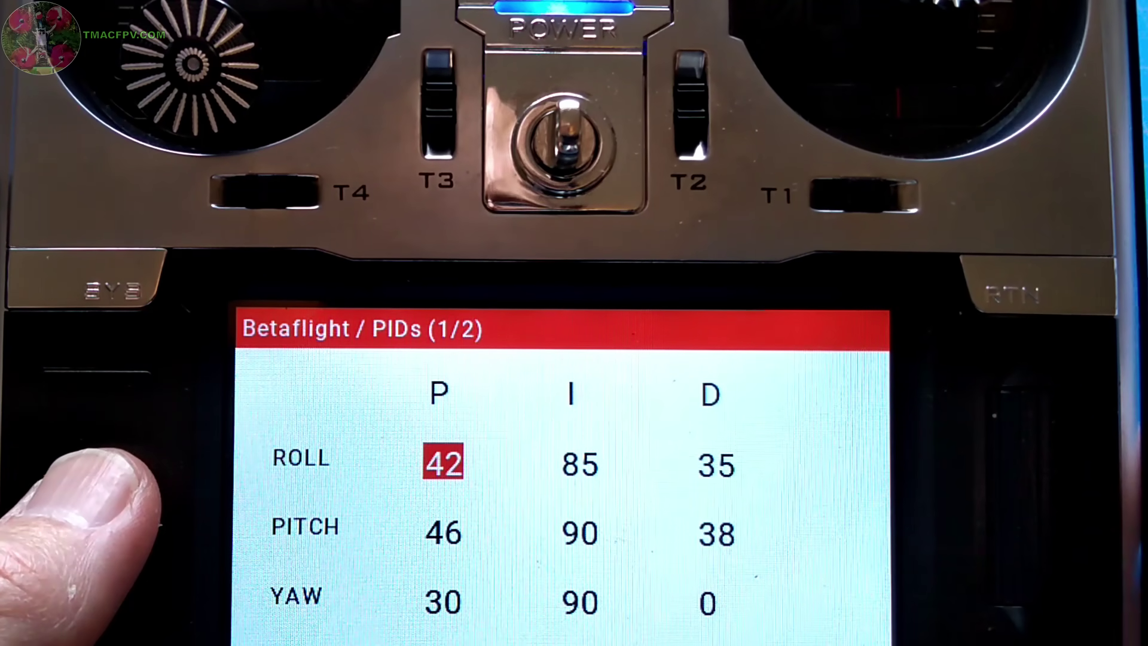
Page forward to the second PIDs page and back to the first.
key("Page_Down")
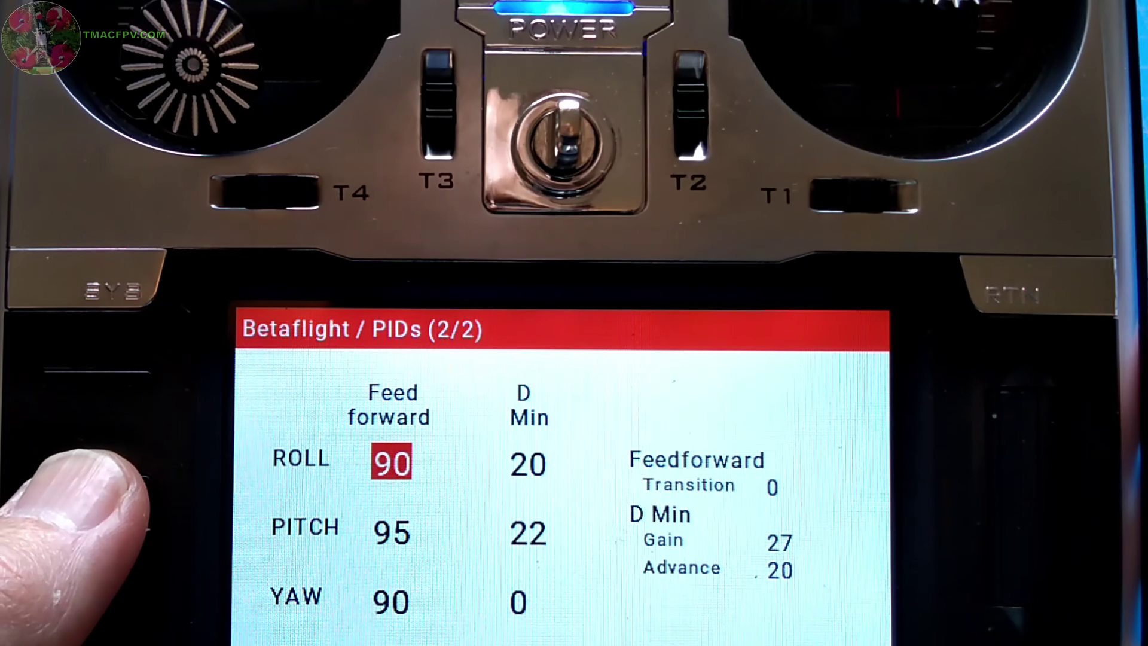
key("Page_Up")
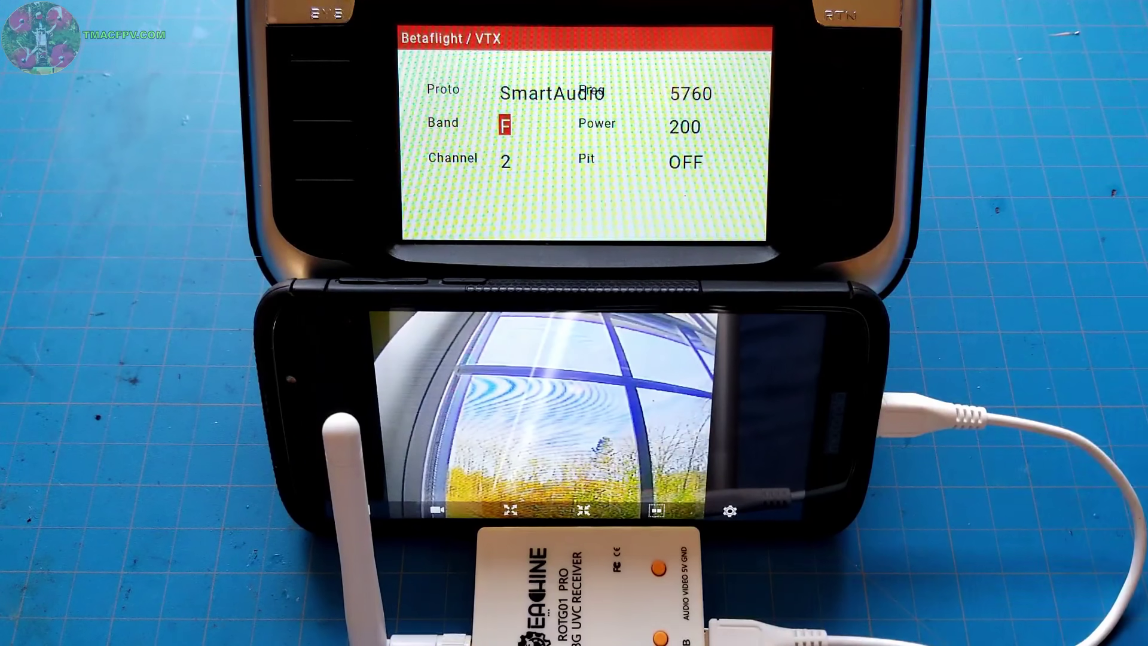
Change the VTX Channel setting from 2 to 4, giving 5800.
key("Down")
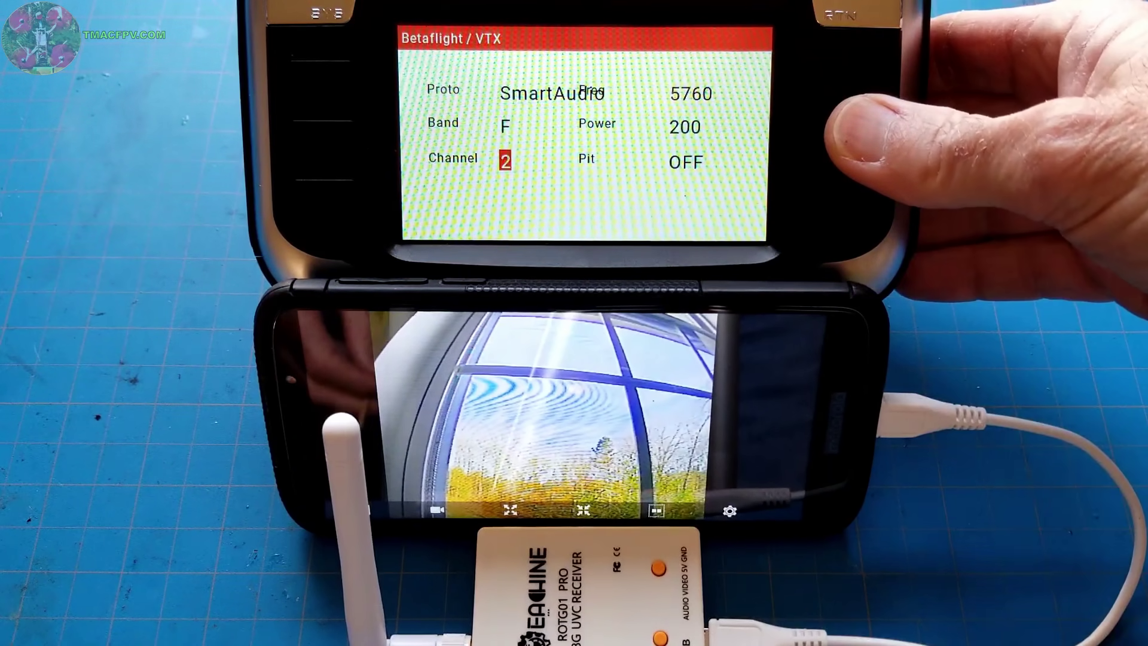
key("Up")
key("Up")
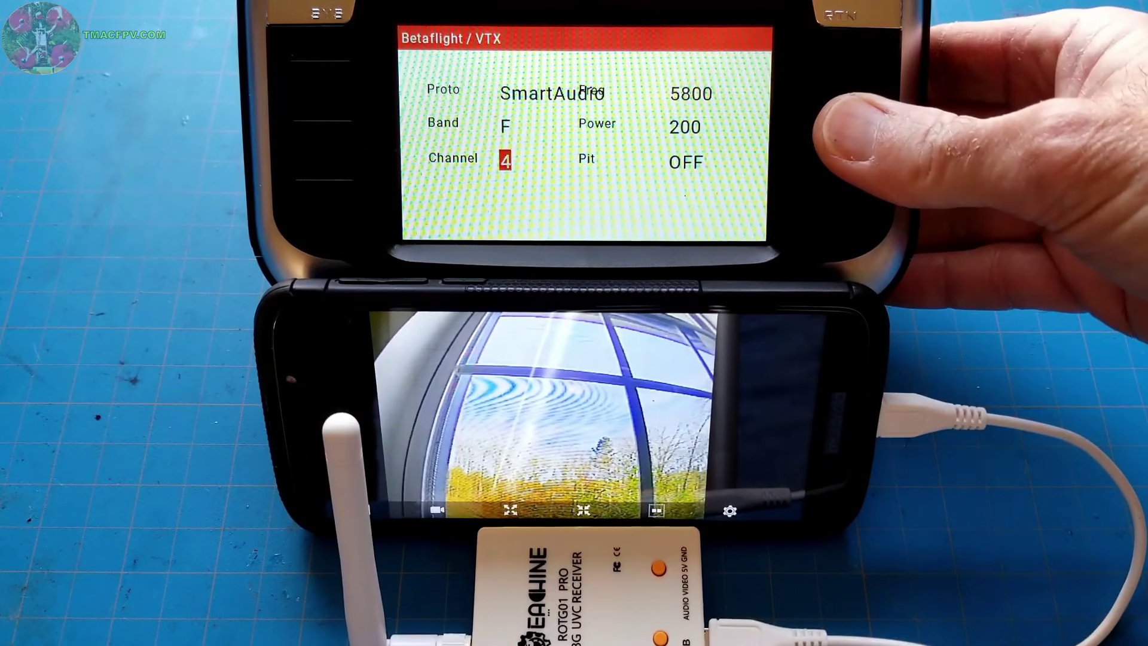